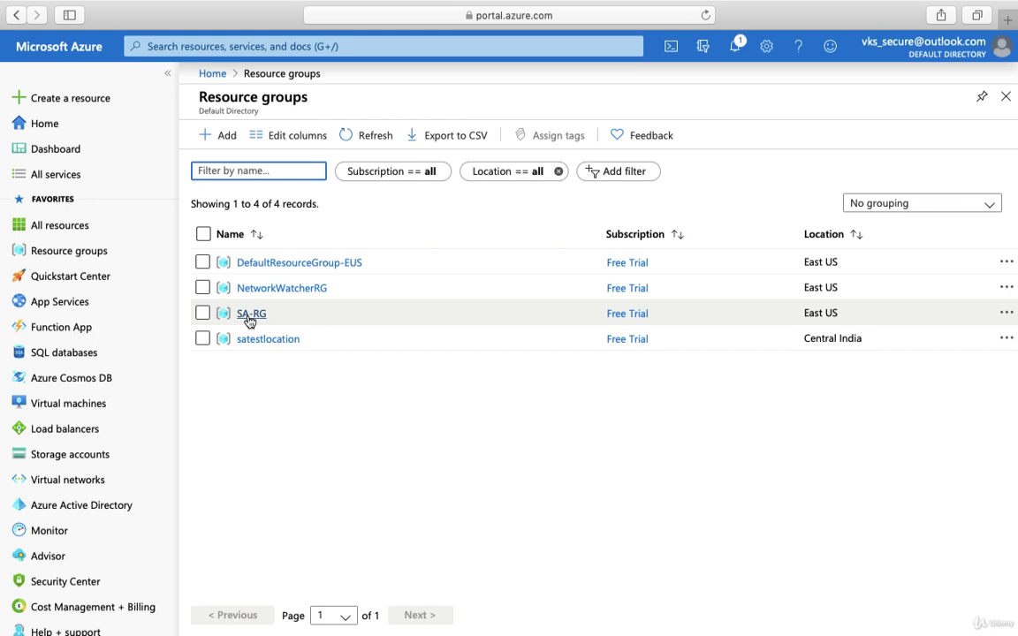
Open the diagnostic settings of the sa-webapp489 app service.
left_click(60, 301)
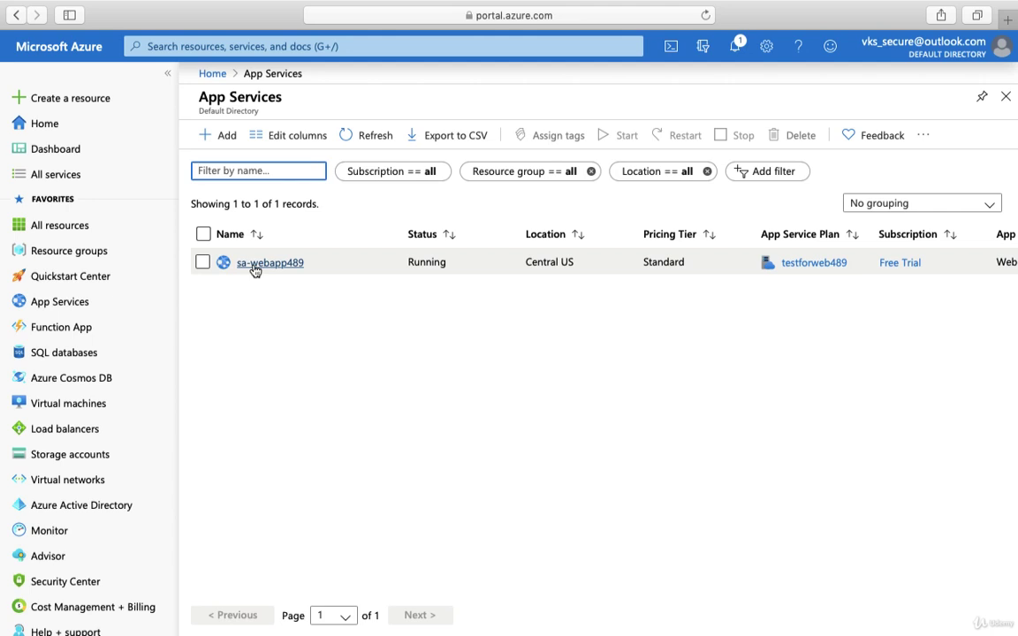
left_click(256, 264)
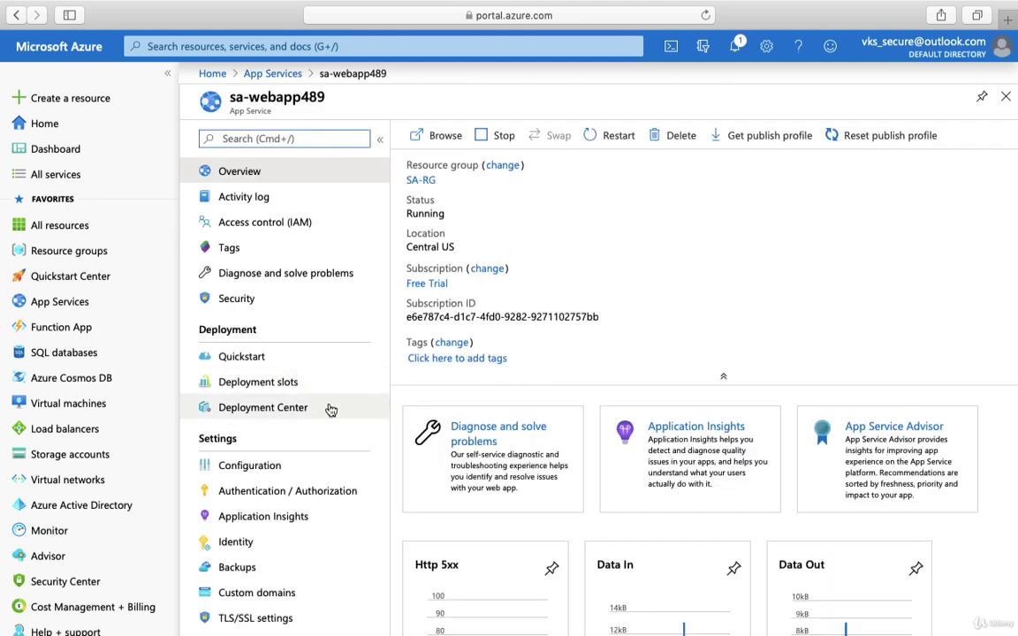
scroll(327, 482, "down", 10)
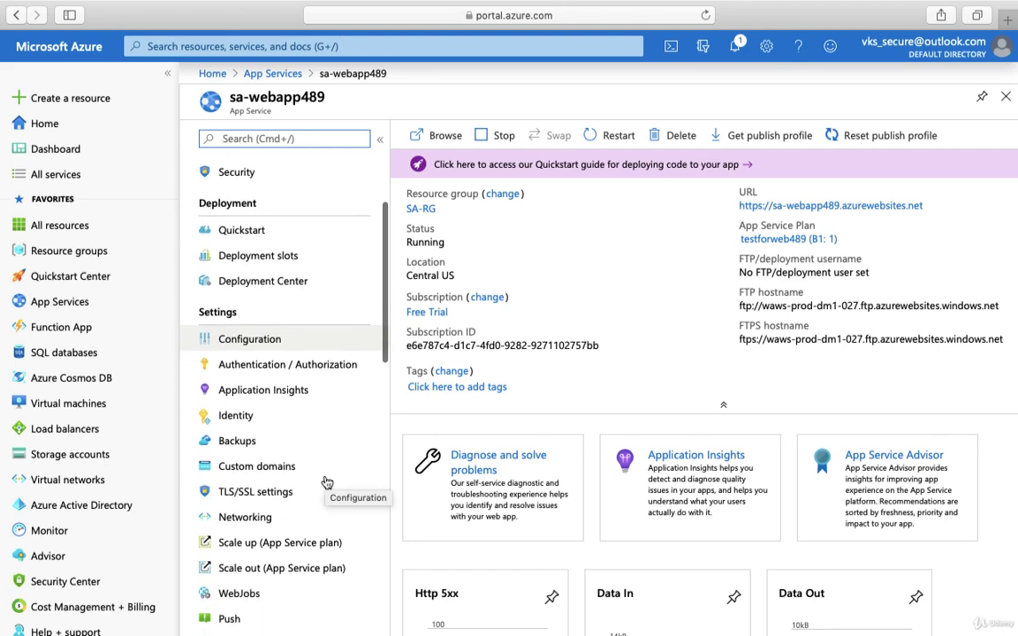
scroll(326, 481, "down", 10)
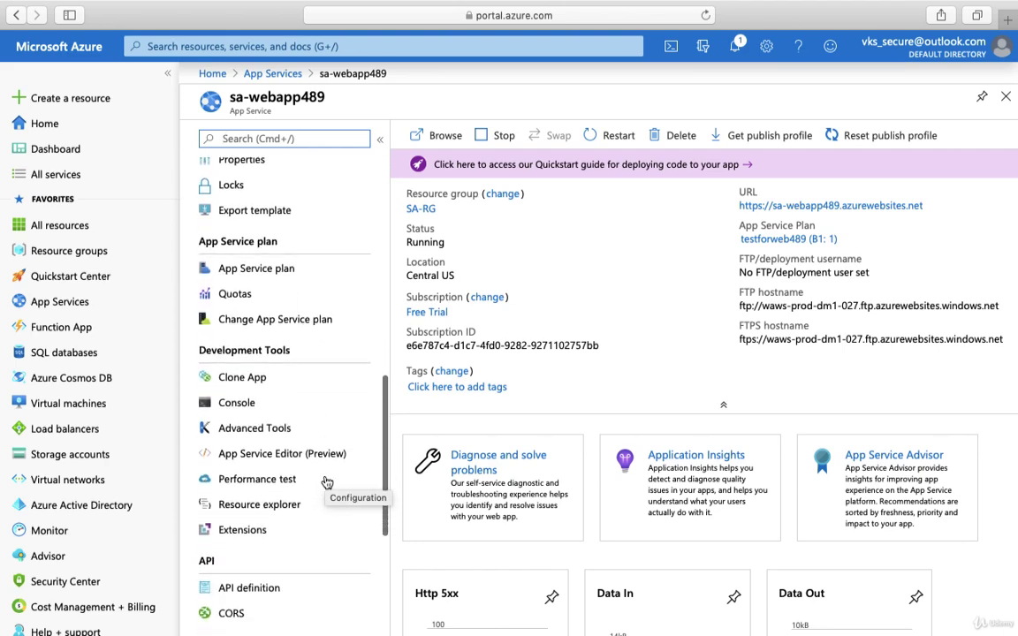
scroll(325, 482, "down", 1)
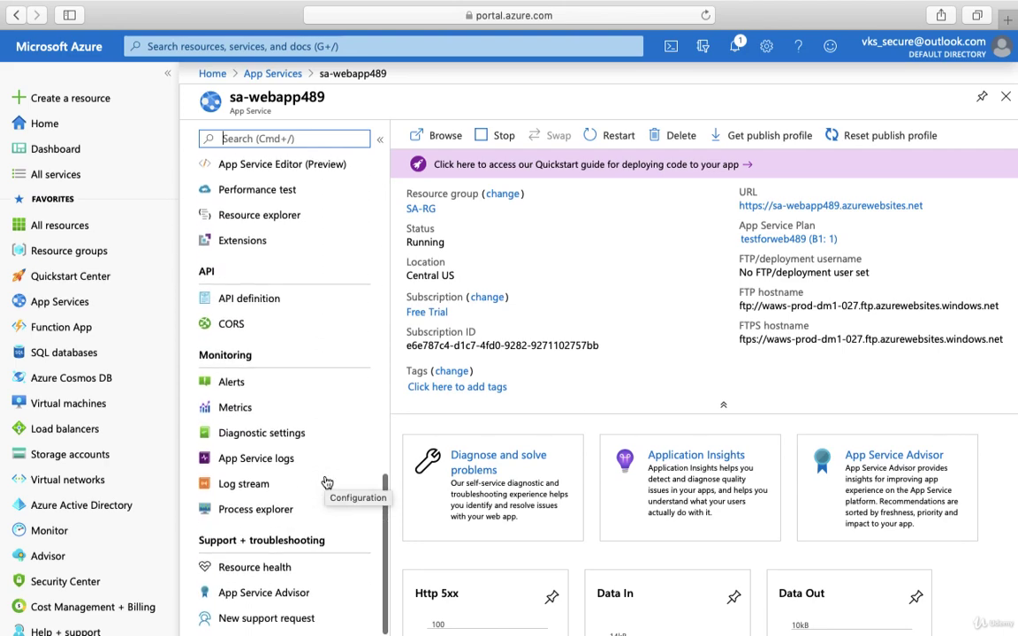
left_click(284, 438)
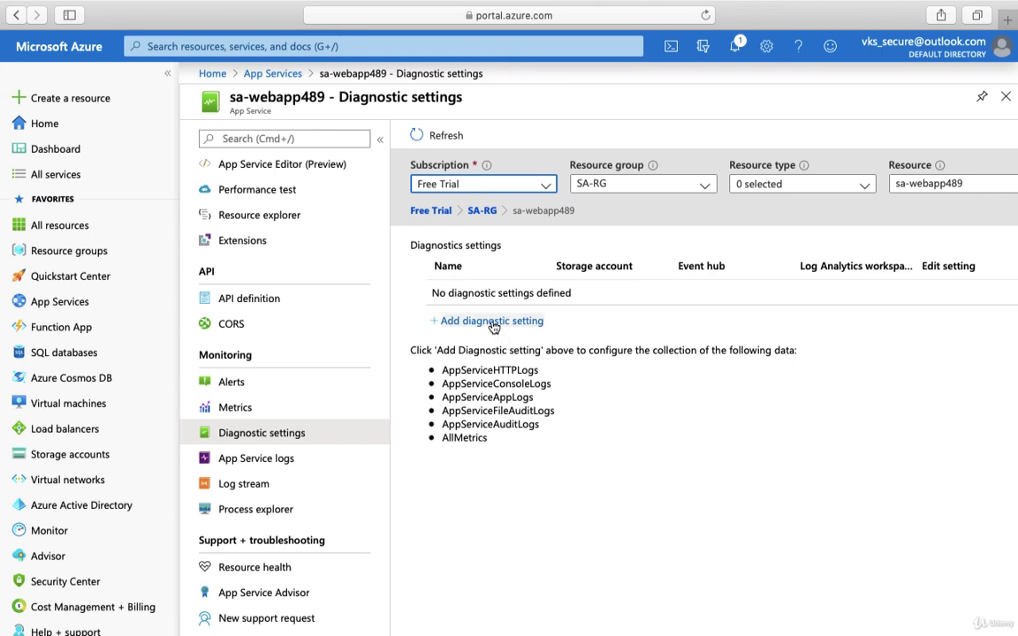
Add a diagnostic setting named wbapp489logs and have it send to Log Analytics, without archiving to a storage account.
left_click(491, 322)
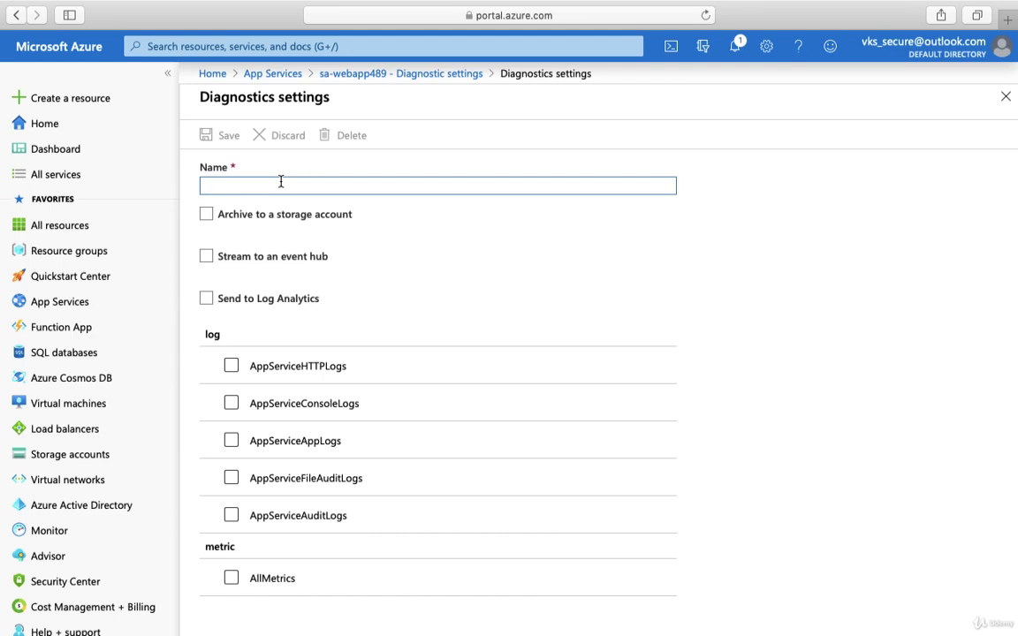
type("wbapp489logs")
left_click(238, 222)
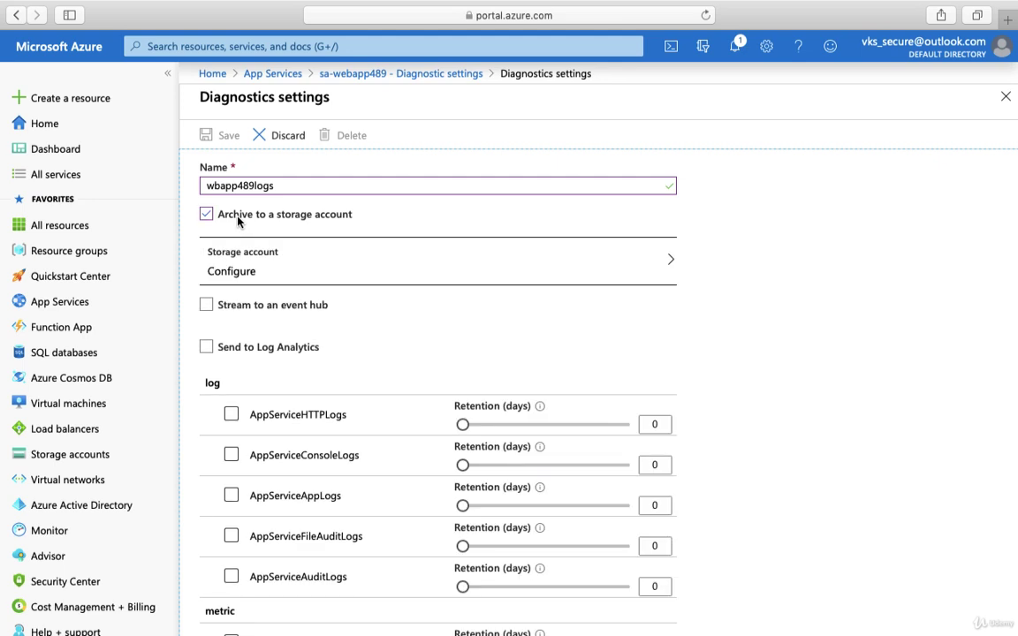
left_click(238, 219)
left_click(244, 307)
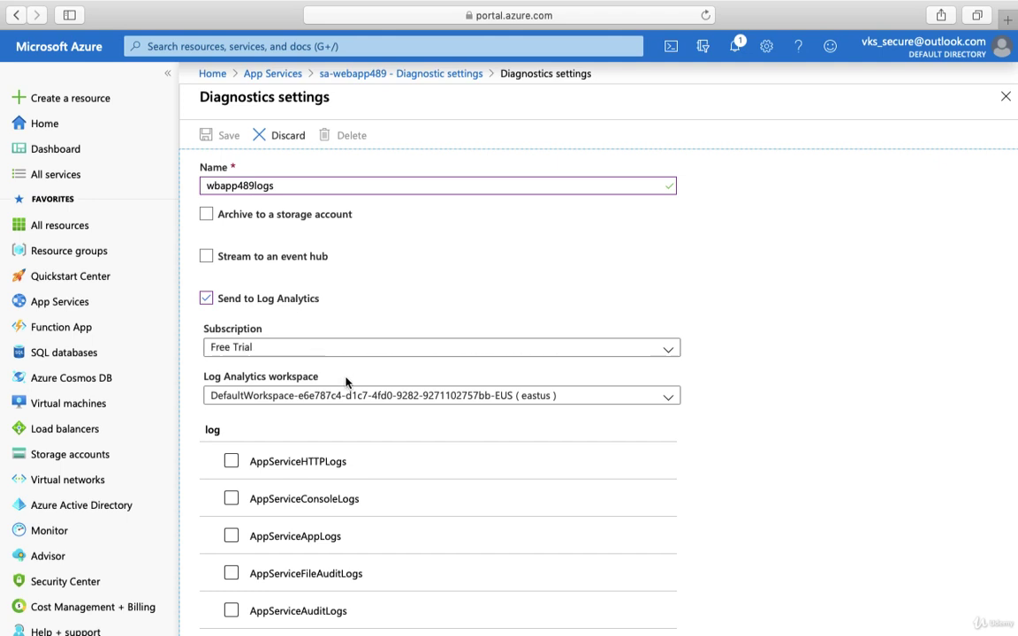
Try the option to stream the diagnostic data to an event hub, and turn it off again.
scroll(410, 413, "down", 3)
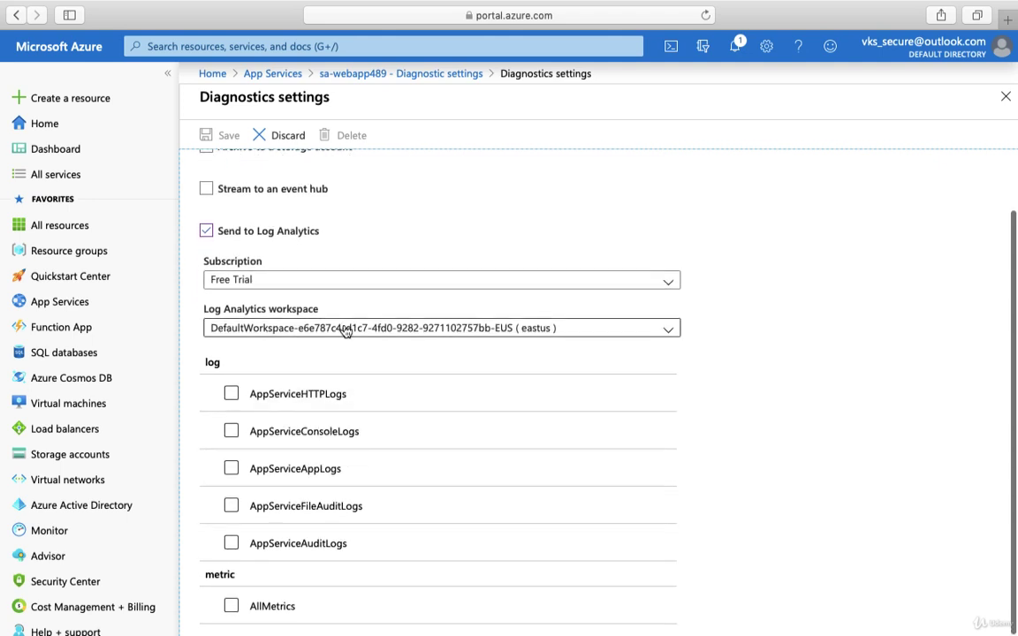
left_click(283, 190)
left_click(279, 189)
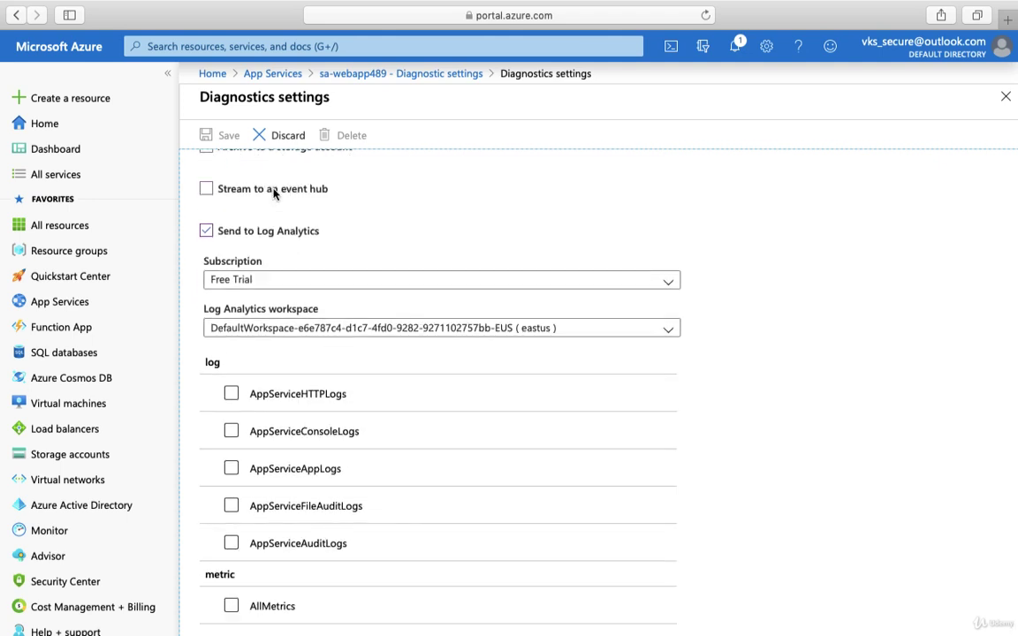
scroll(365, 230, "up", 3)
scroll(366, 230, "down", 3)
Include AppServiceHTTPLogs, AppServiceConsoleLogs, AppServiceAppLogs, AppServiceFileAuditLogs and AppServiceAuditLogs in the diagnostic setting.
left_click(233, 397)
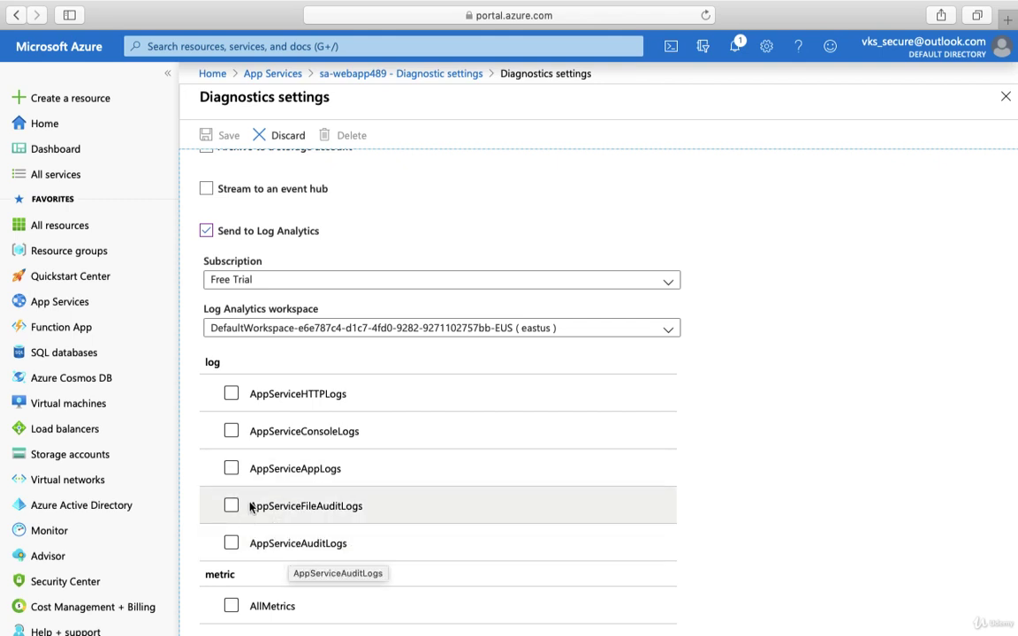
left_click(231, 394)
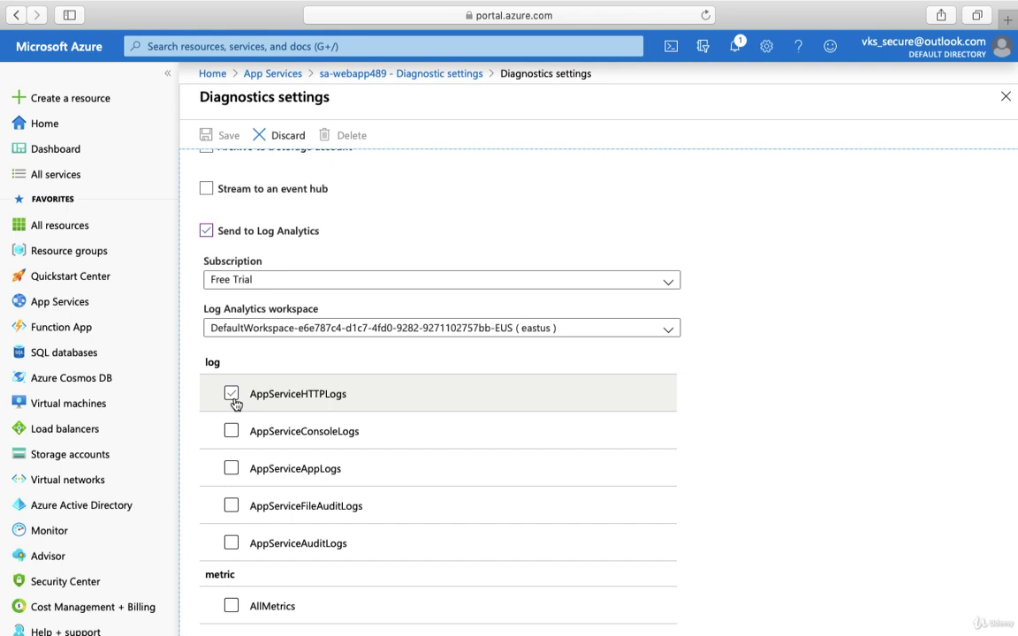
left_click(232, 395)
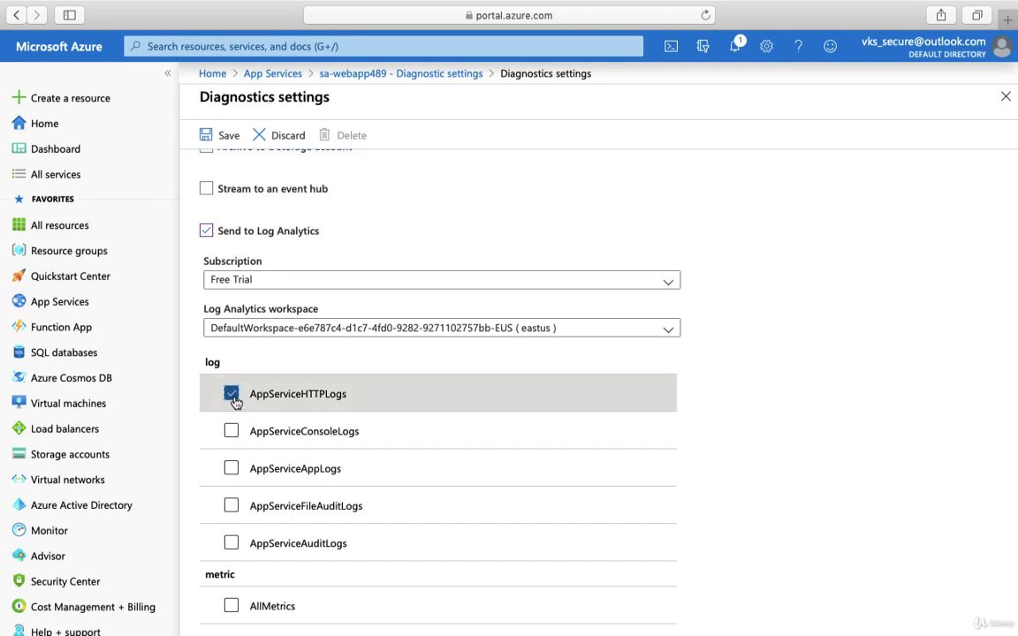
left_click(230, 431)
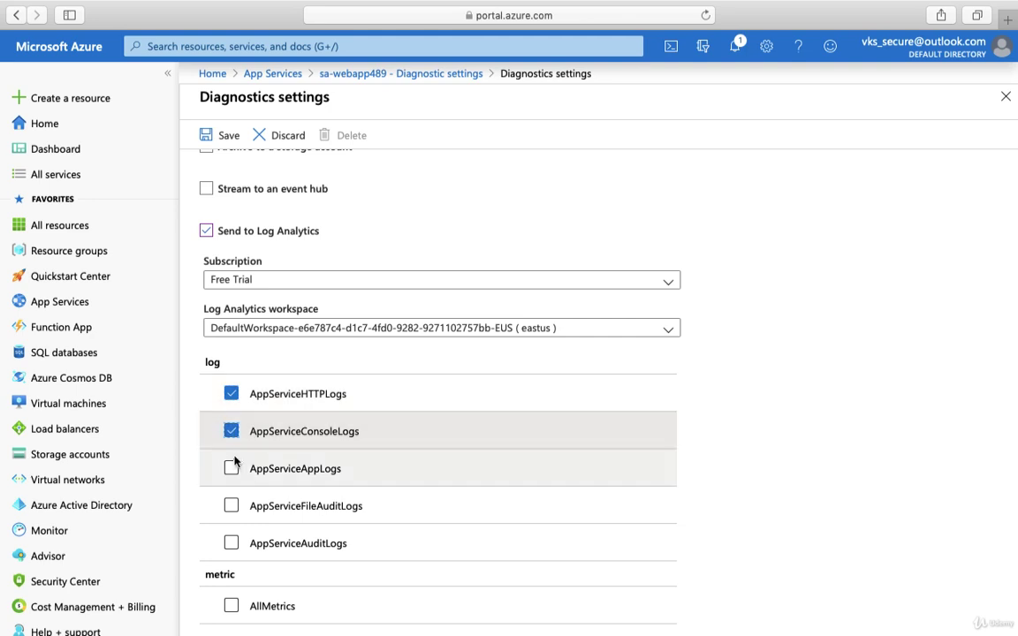
left_click(232, 469)
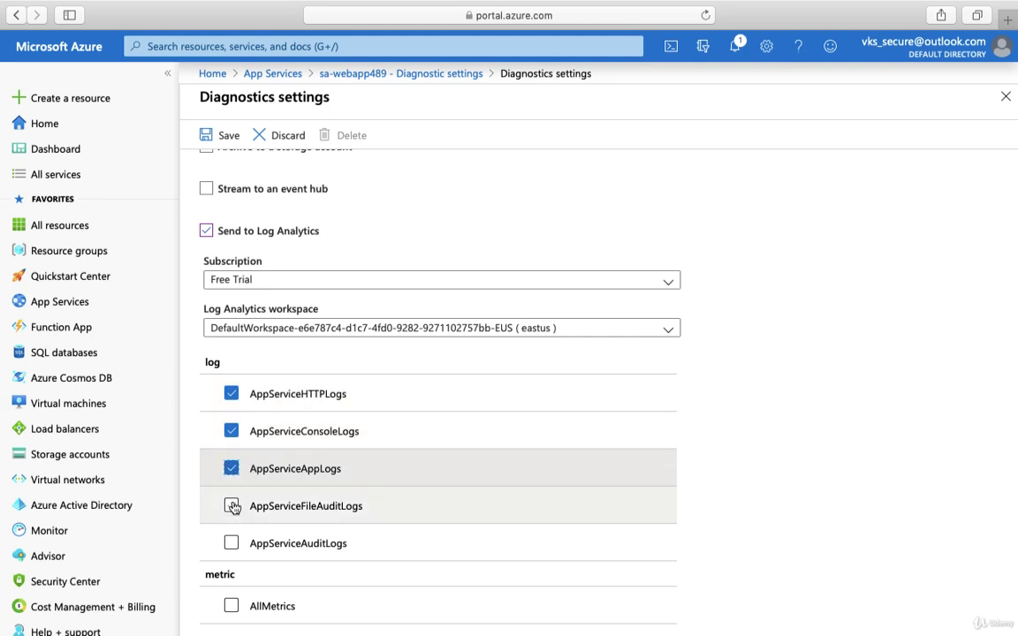
left_click(232, 508)
left_click(231, 543)
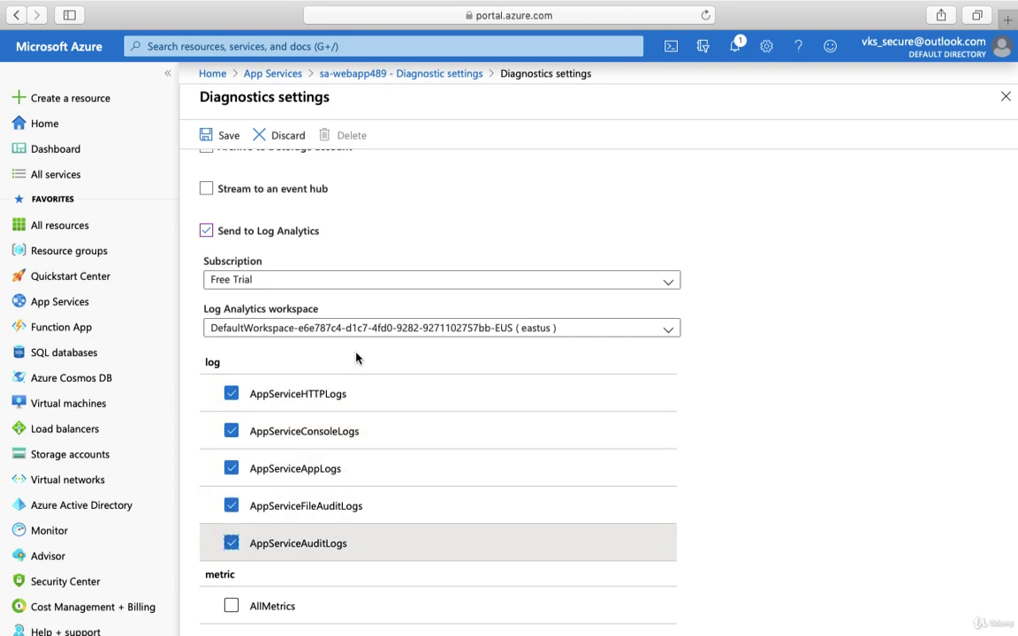
Enable archiving to a storage account to review the log retention options, and disable it again.
scroll(357, 357, "up", 2)
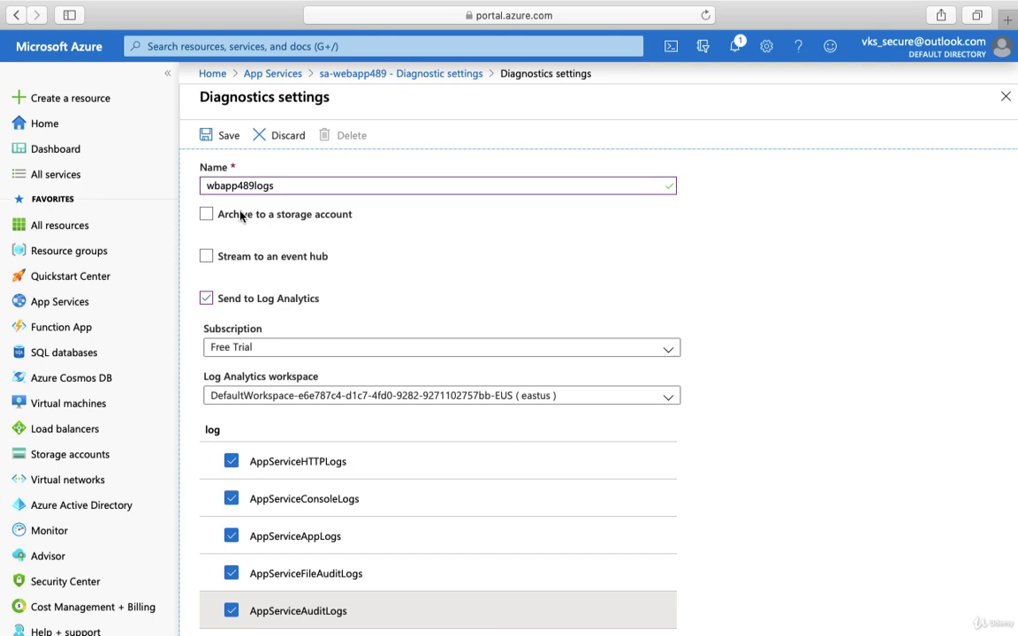
left_click(208, 213)
scroll(292, 446, "down", 5)
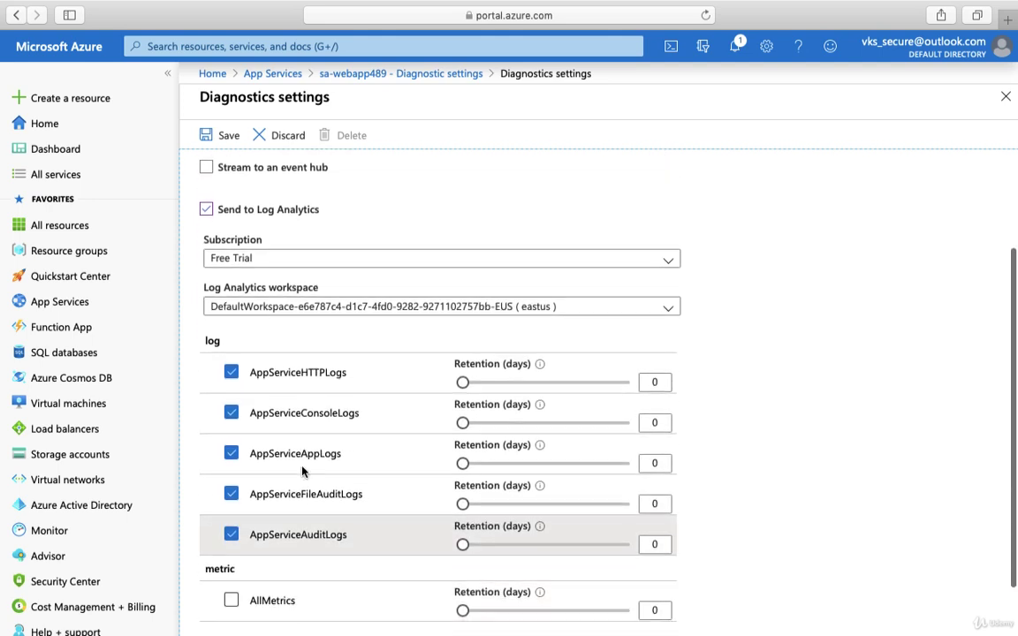
scroll(302, 459, "down", 1)
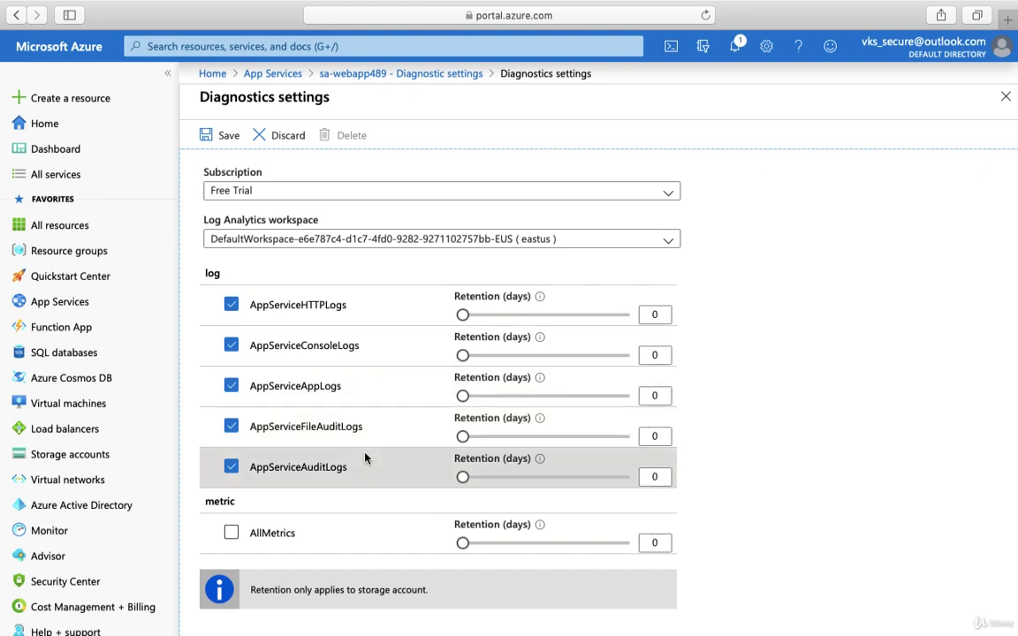
scroll(365, 458, "up", 4)
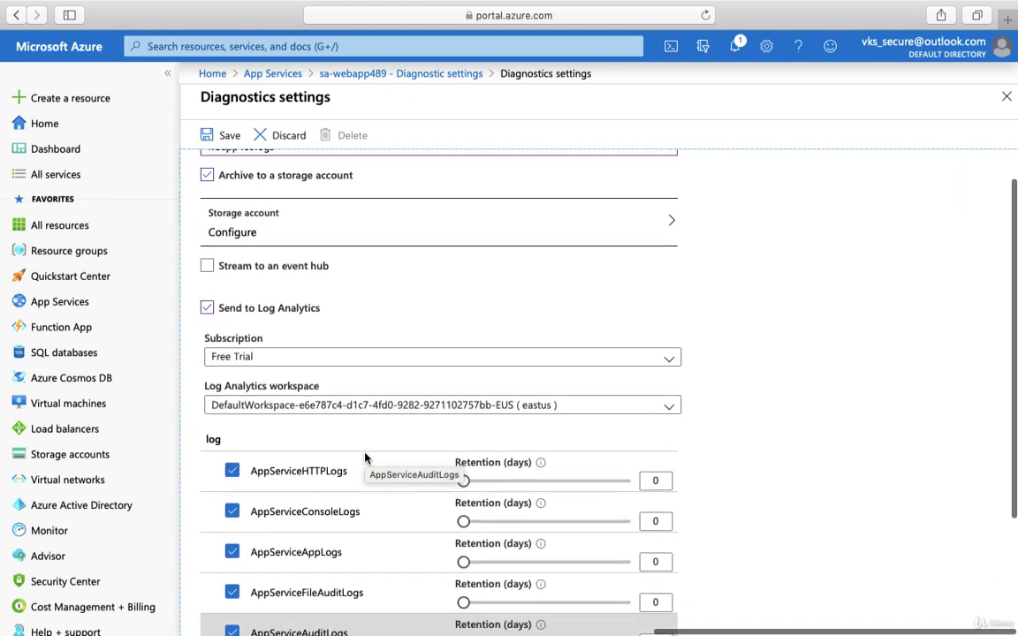
scroll(365, 458, "up", 1)
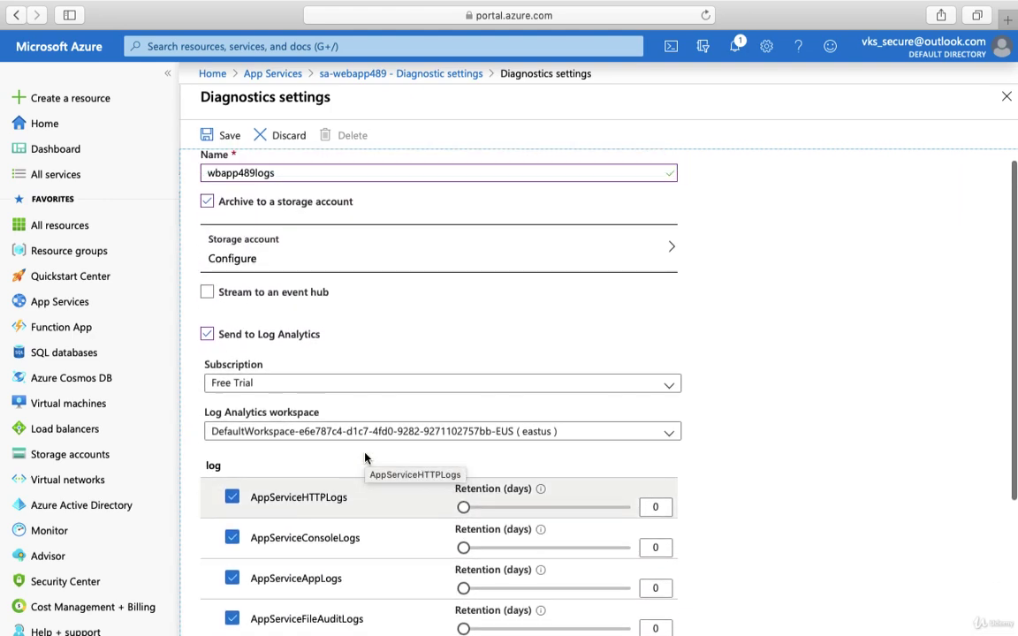
left_click(241, 202)
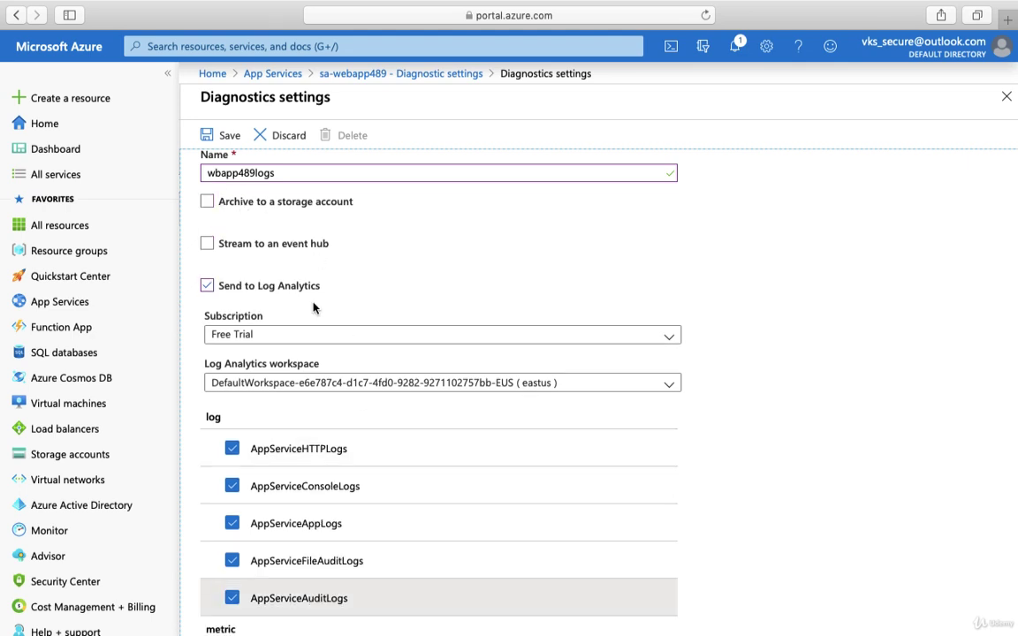
Save the diagnostic setting and return to the web app's list of diagnostic settings.
left_click(226, 137)
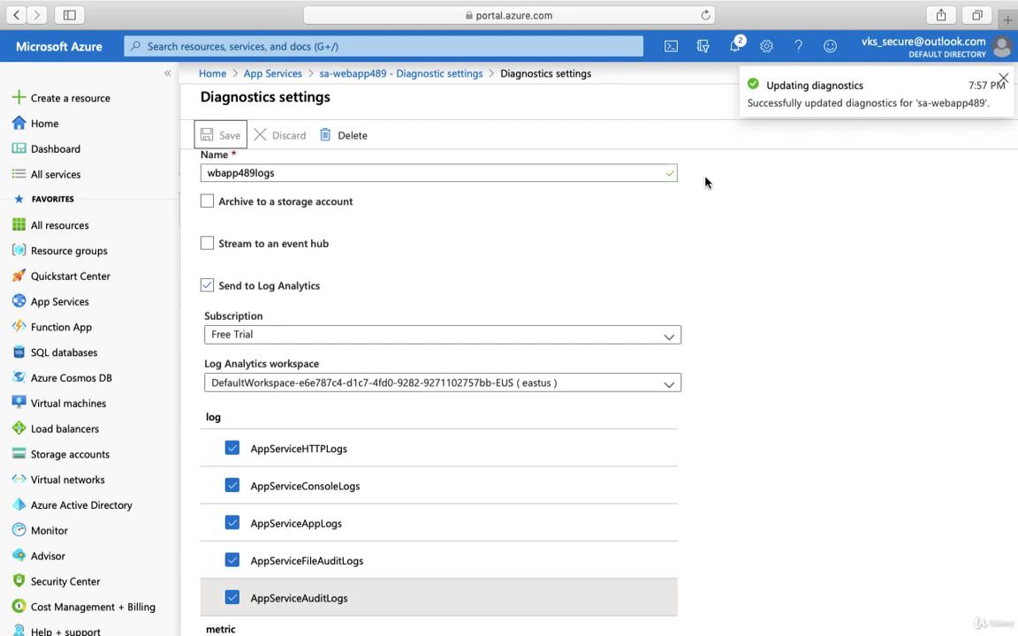
scroll(61, 481, "down", 2)
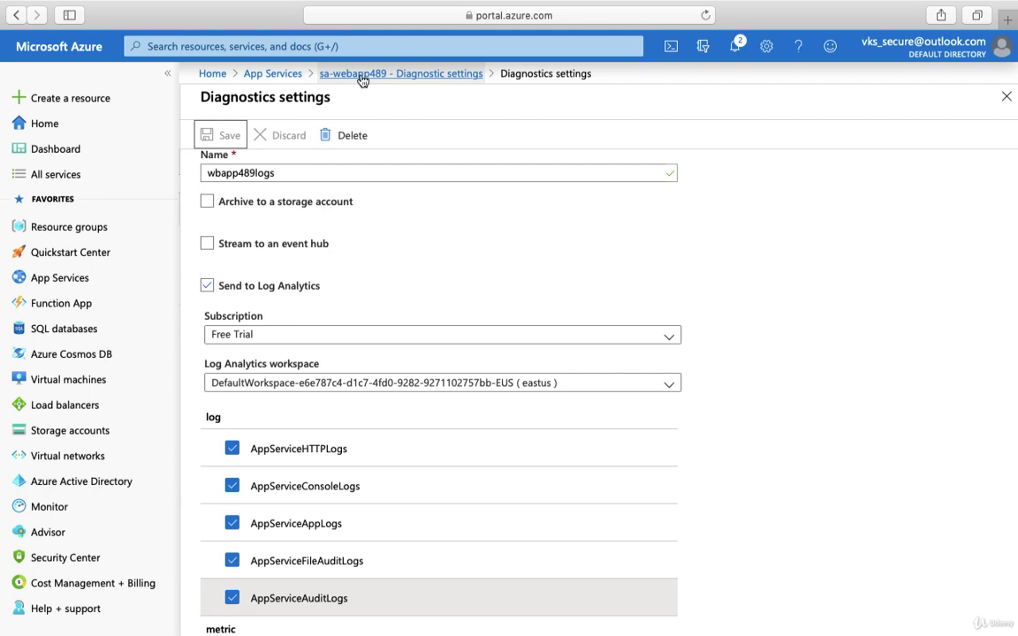
left_click(362, 74)
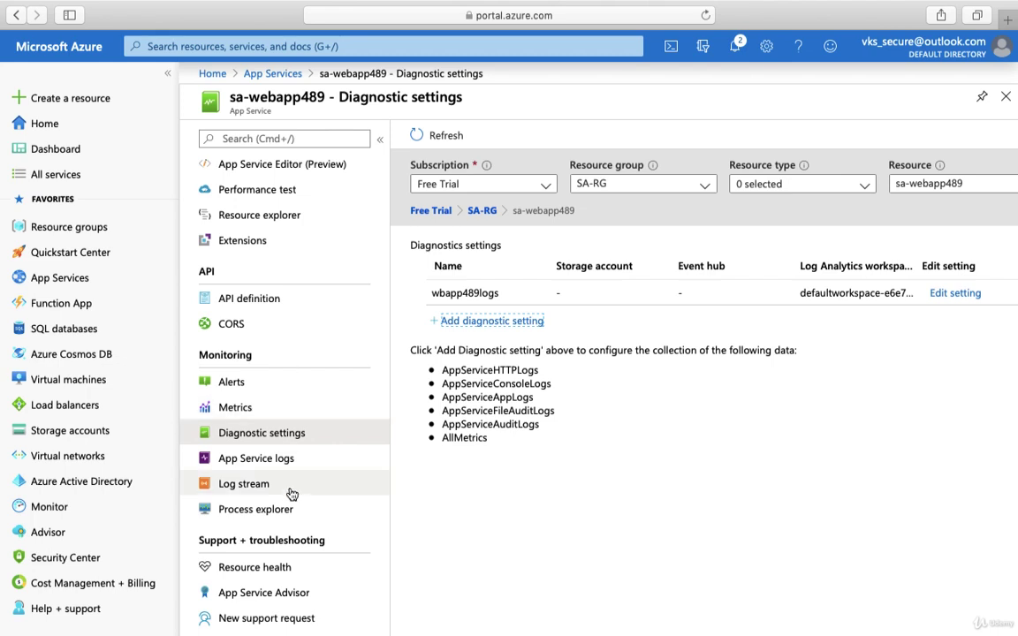
In the web app's TLS/SSL settings, turn on HTTPS Only and Incoming client certificates.
scroll(292, 494, "up", 5)
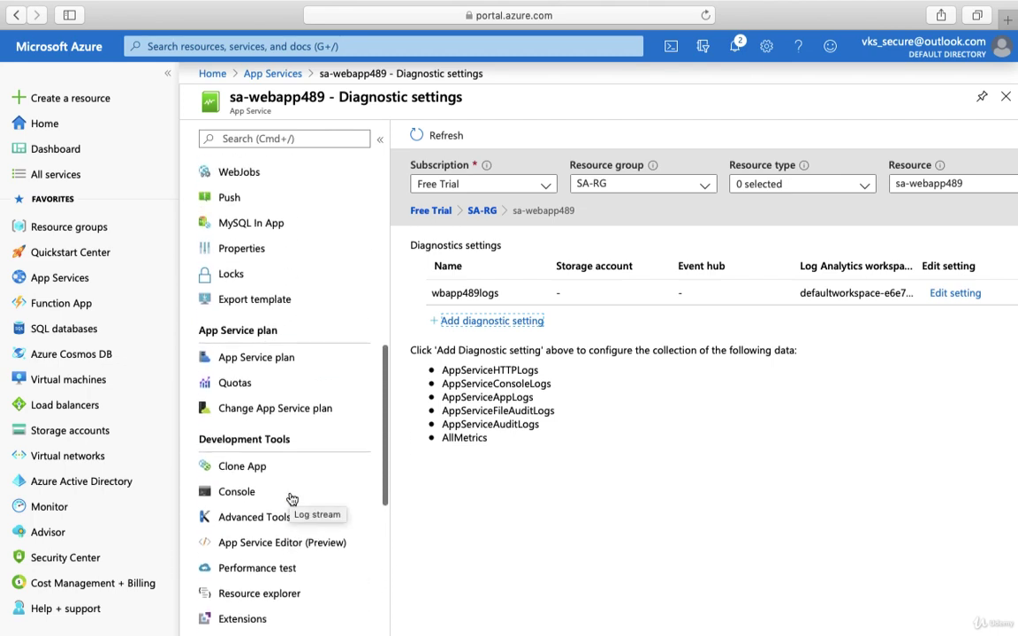
scroll(292, 499, "up", 5)
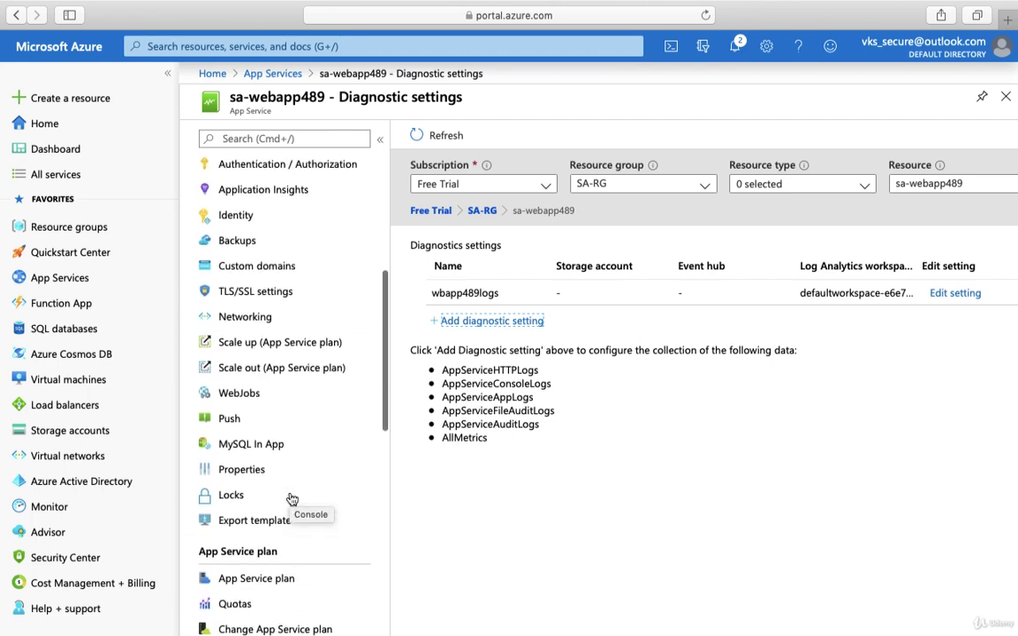
scroll(292, 499, "up", 1)
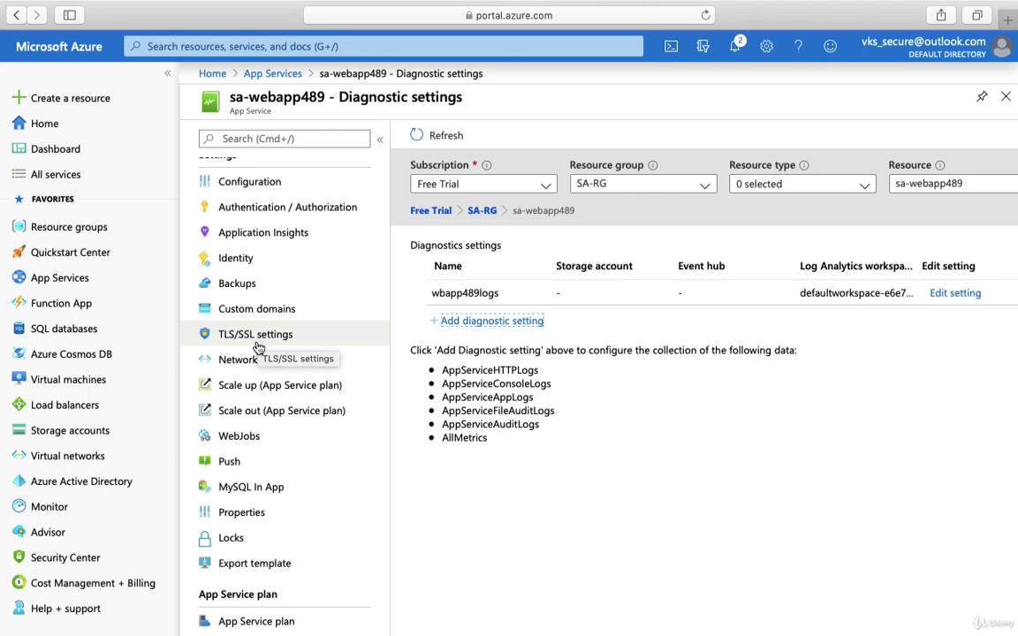
scroll(258, 348, "up", 1)
left_click(250, 368)
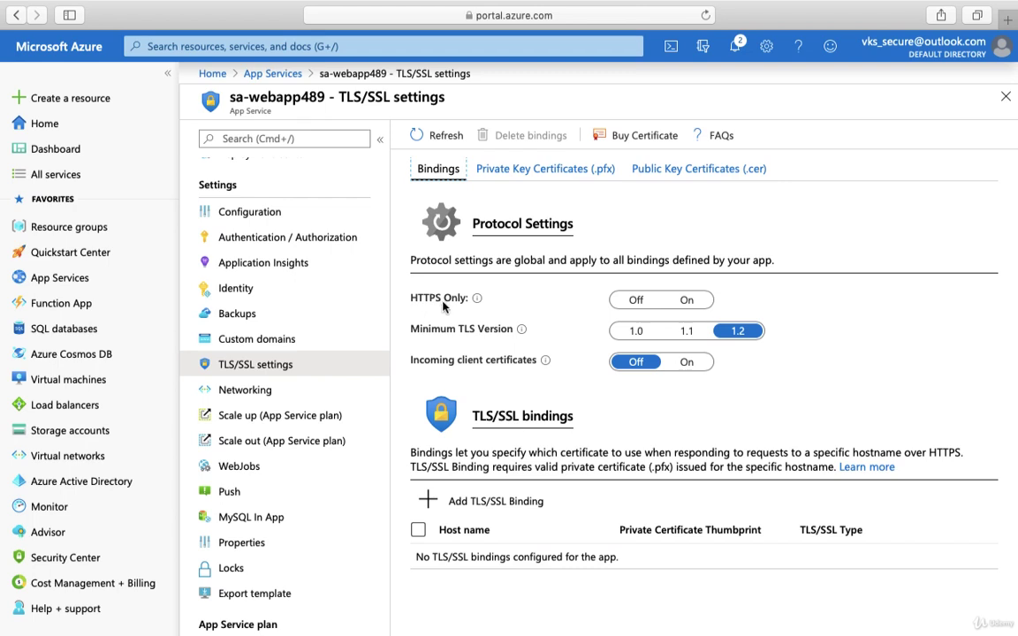
mouse_move(476, 302)
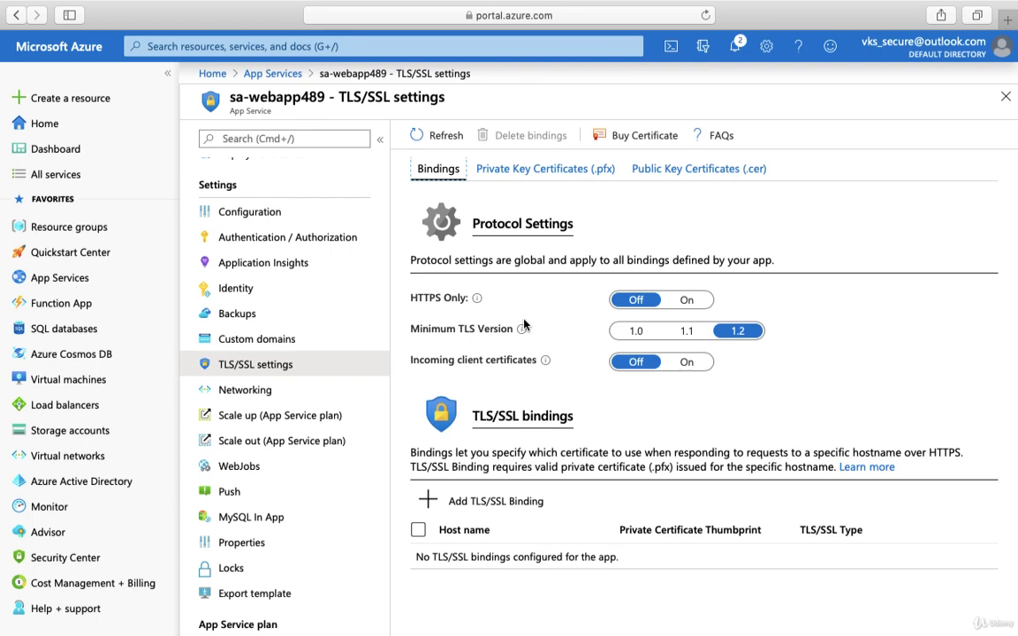
left_click(685, 305)
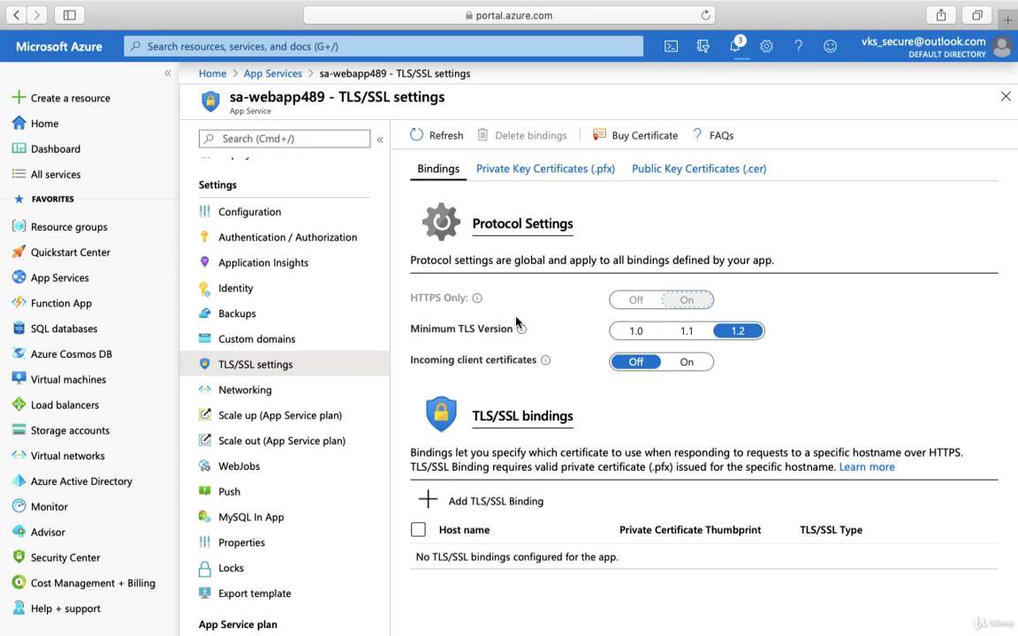
mouse_move(520, 331)
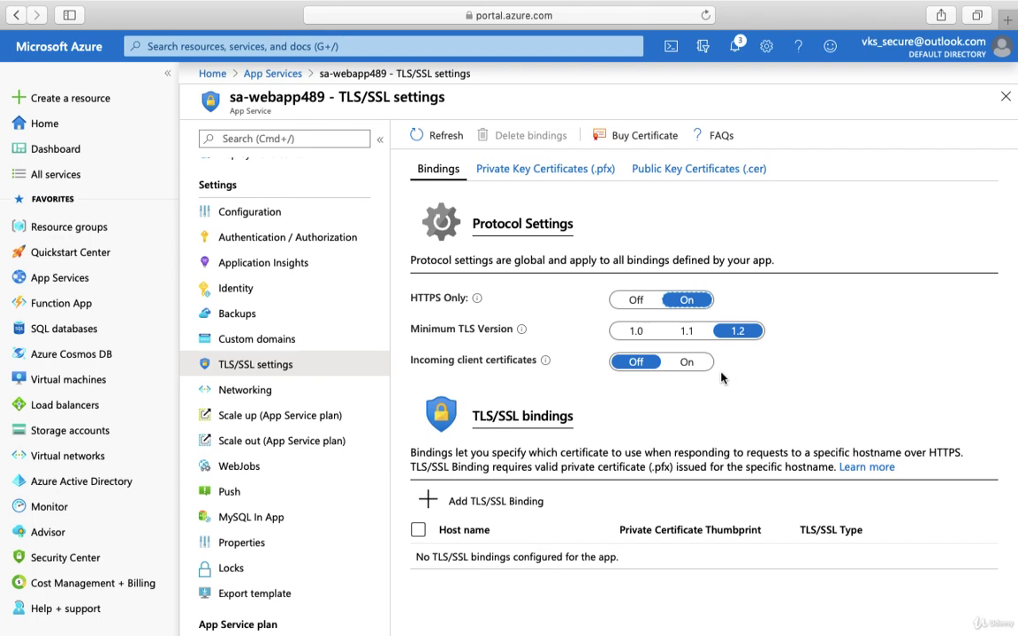
left_click(687, 362)
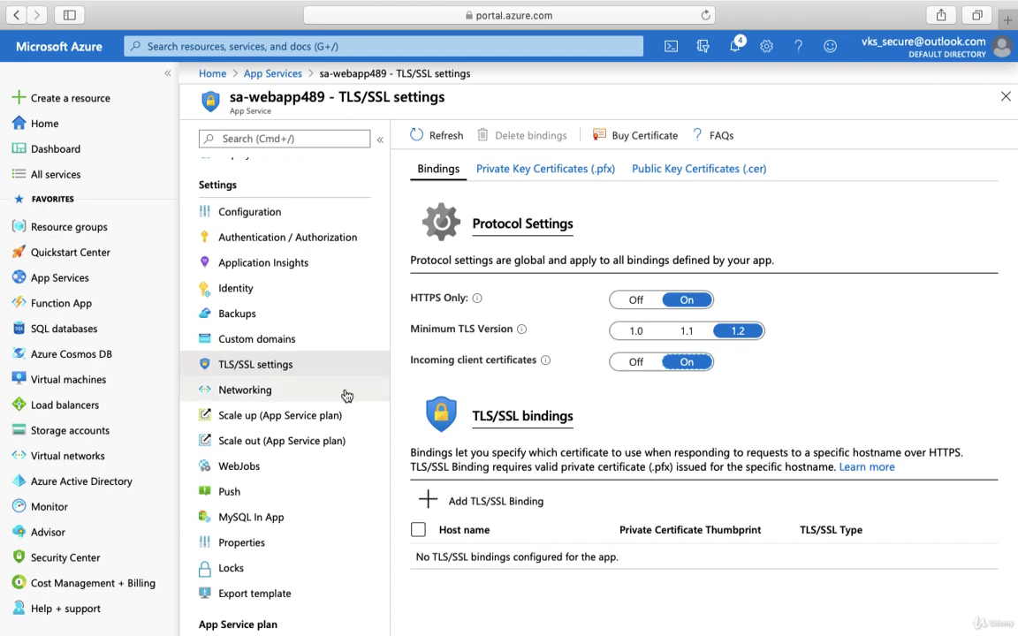
Review the web app's networking options and open the configuration of its access restrictions.
left_click(250, 391)
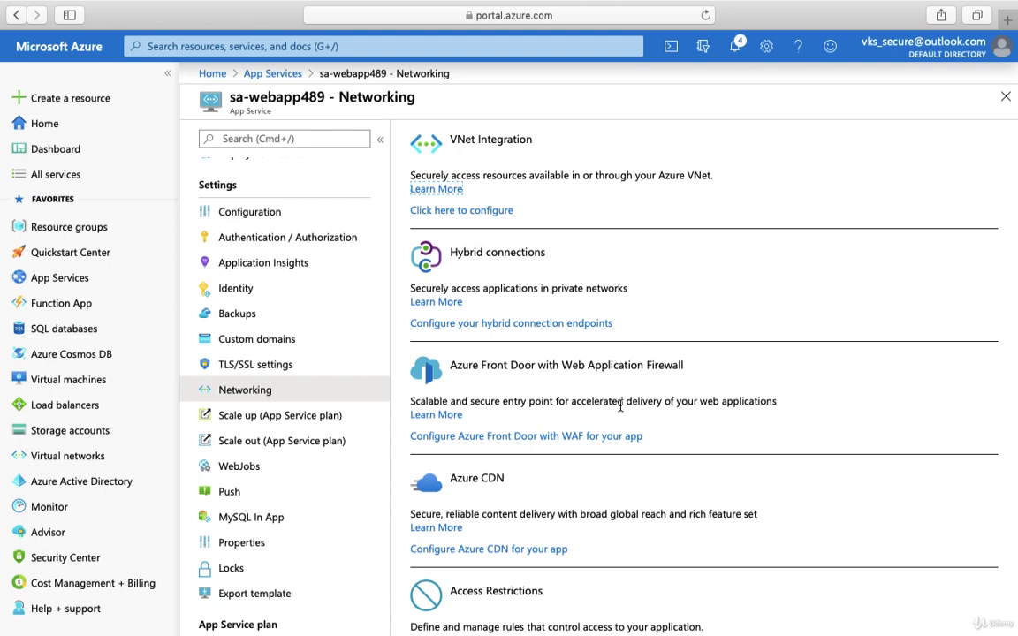
scroll(565, 450, "down", 1)
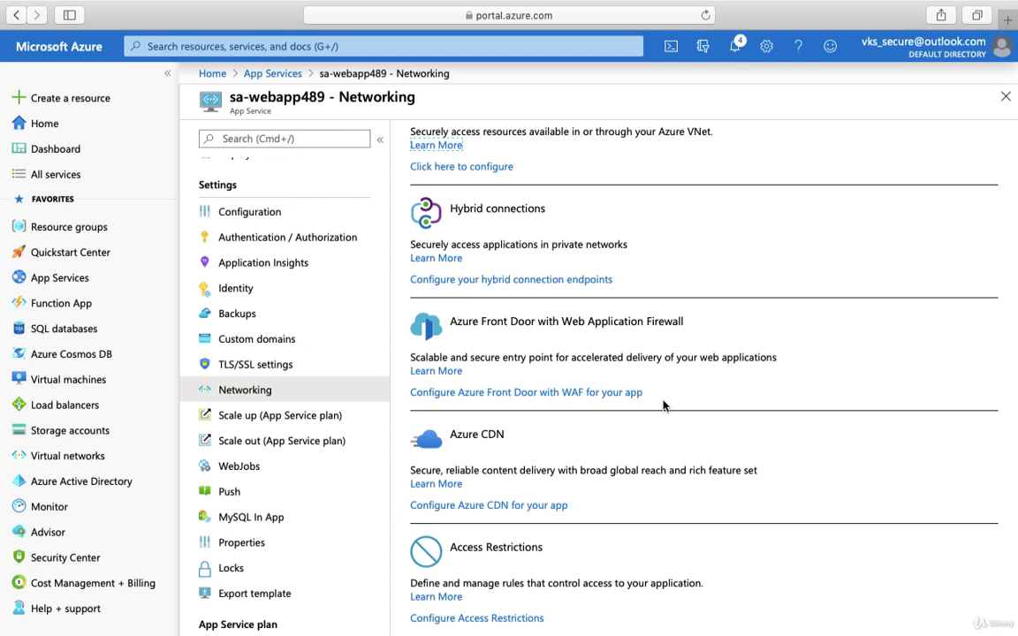
left_click(534, 622)
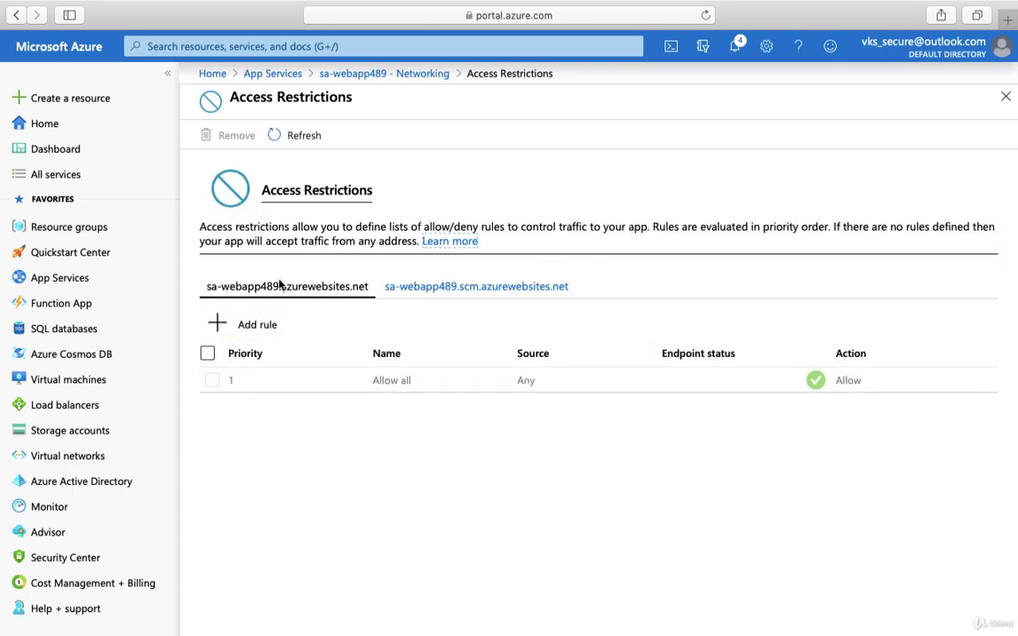
Examine the form for a new access restriction rule without adding one, and return to the App Services list.
left_click(261, 324)
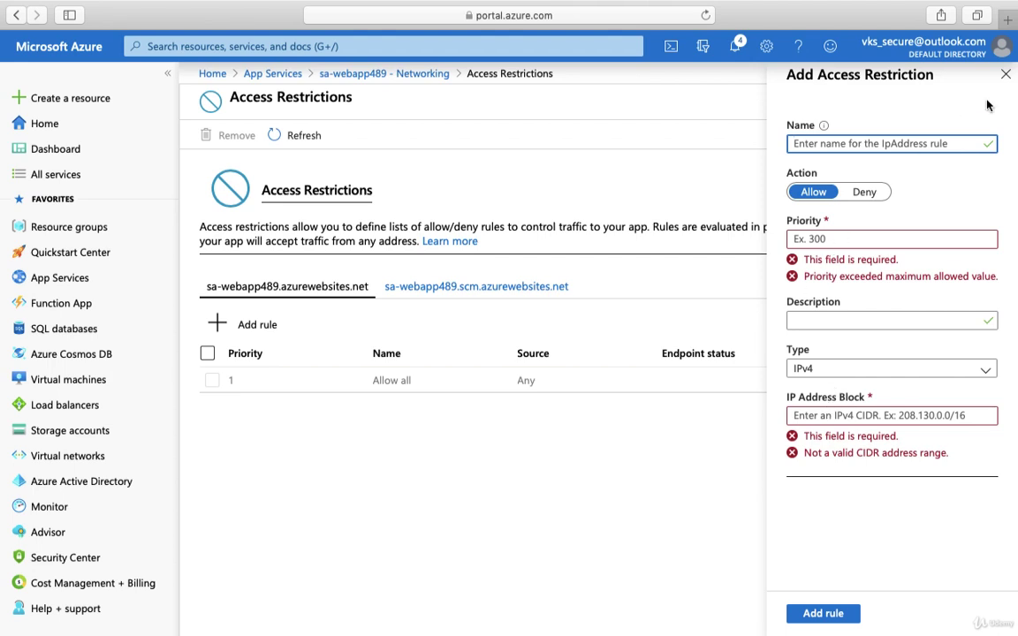
left_click(1006, 74)
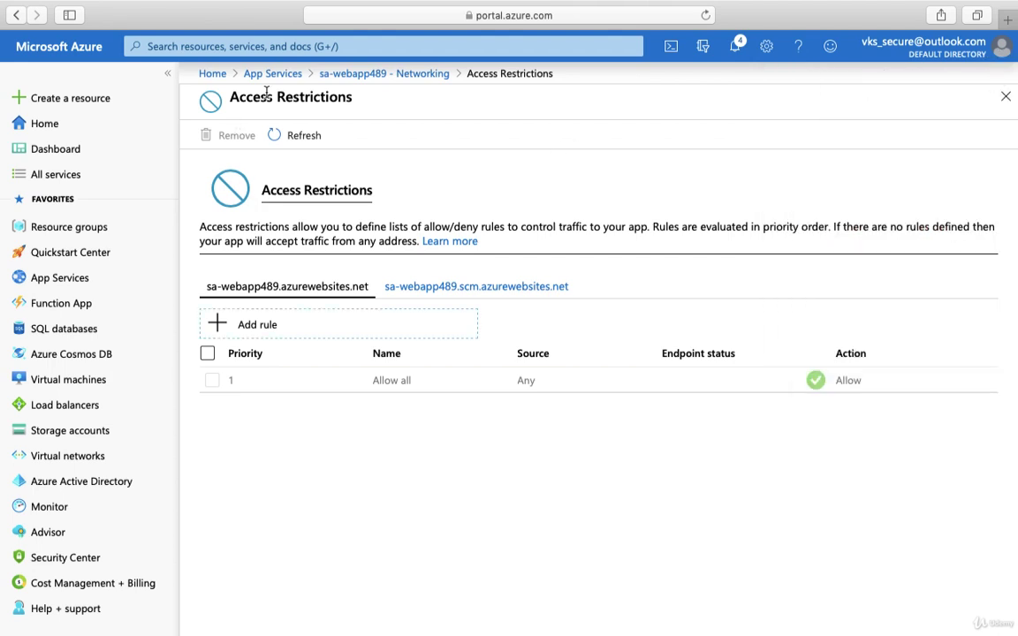
left_click(345, 75)
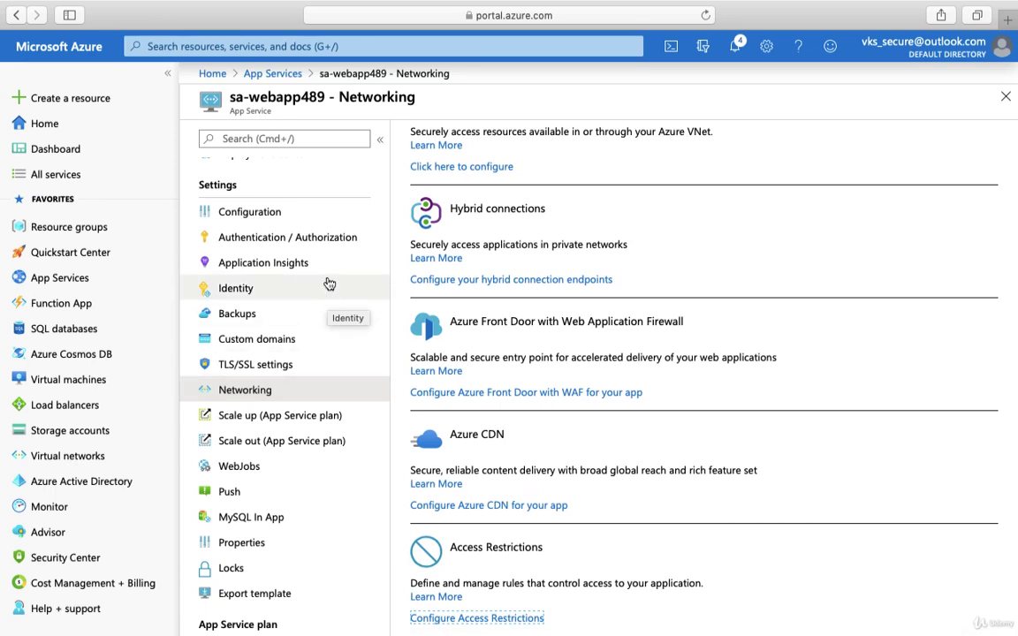
left_click(267, 75)
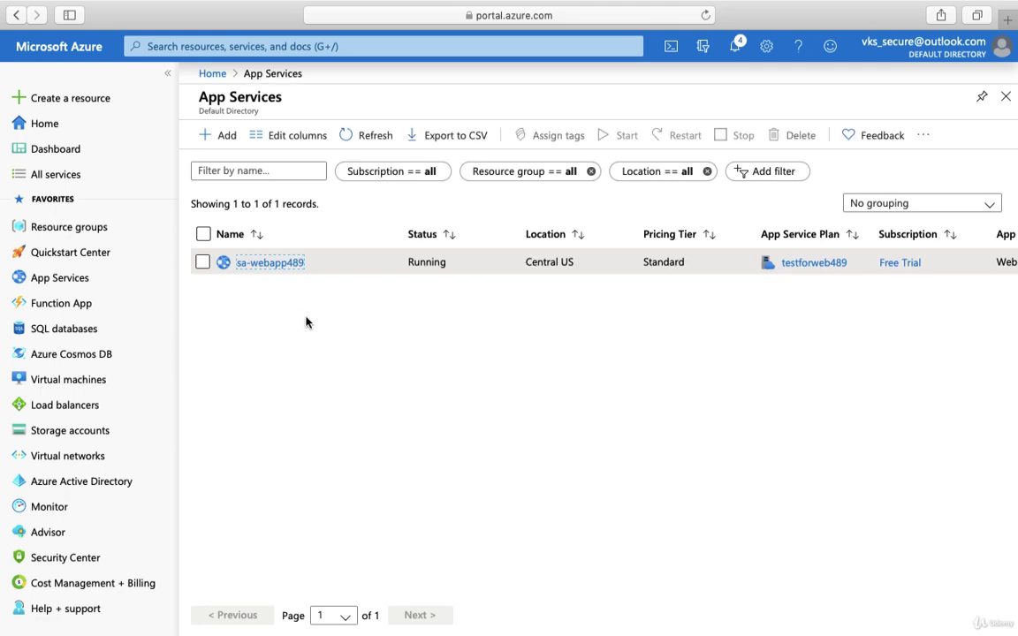